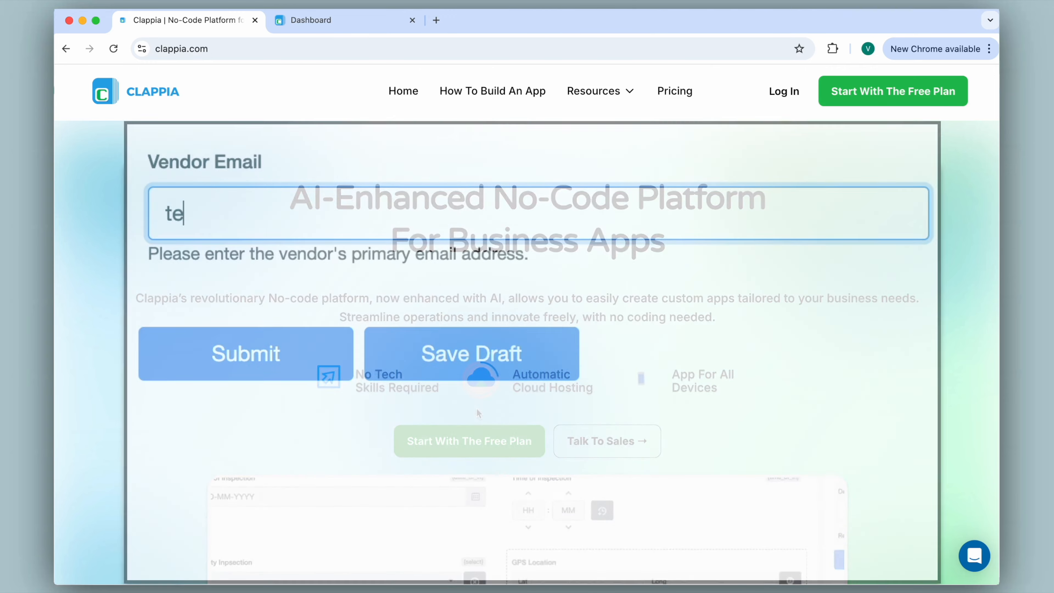
Step: Open the Vendor Management app from the Dashboard in the form design editor
{"action": "type", "text": "xt"}
{"action": "key", "text": "Tab"}
{"action": "type", "text": "vendor@abc.com"}
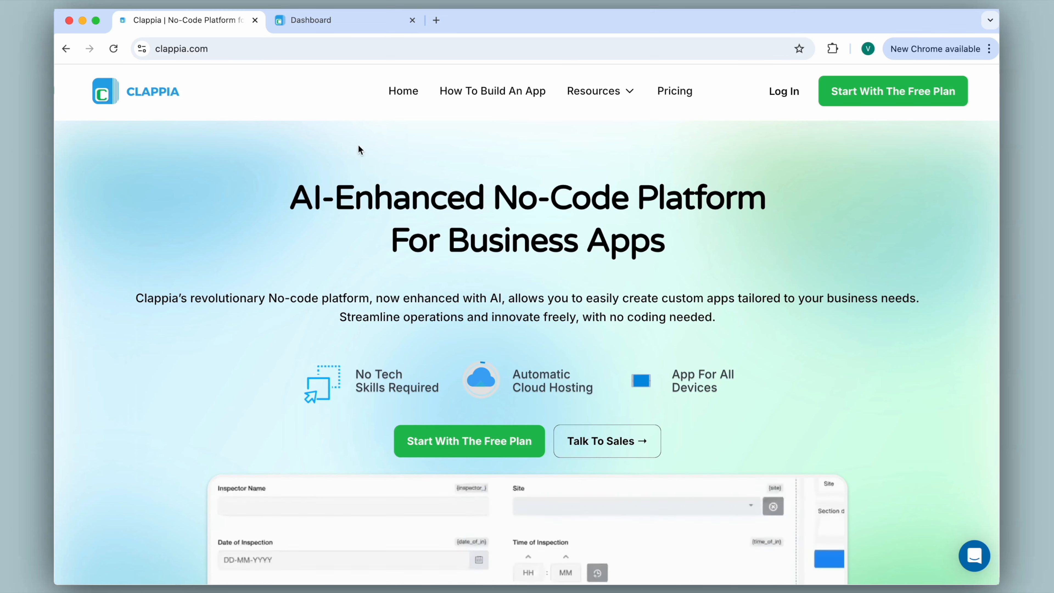
{"action": "left_click", "coordinate": [330, 22]}
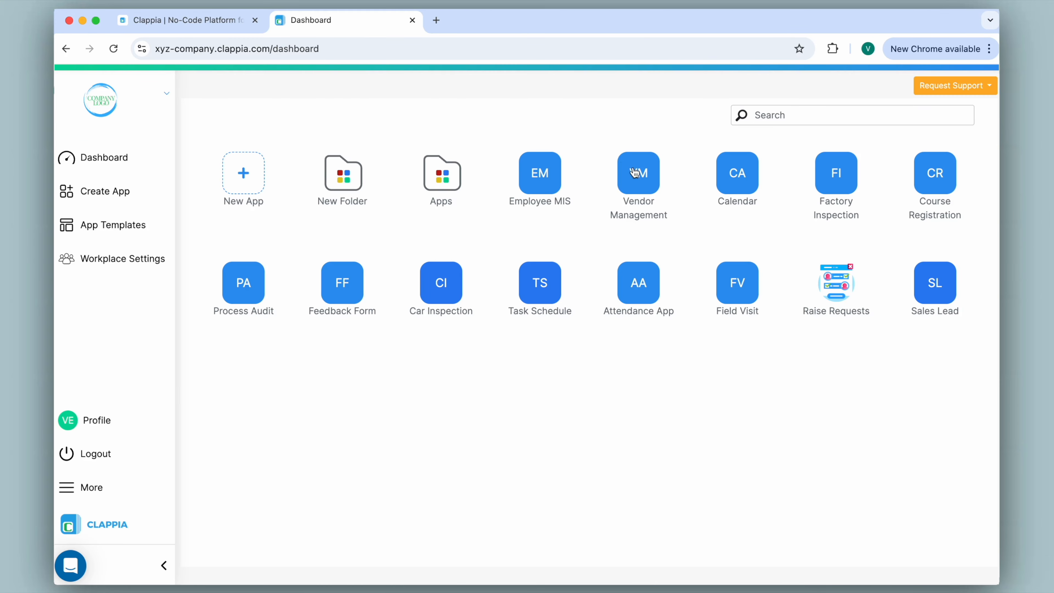
{"action": "left_click", "coordinate": [645, 175]}
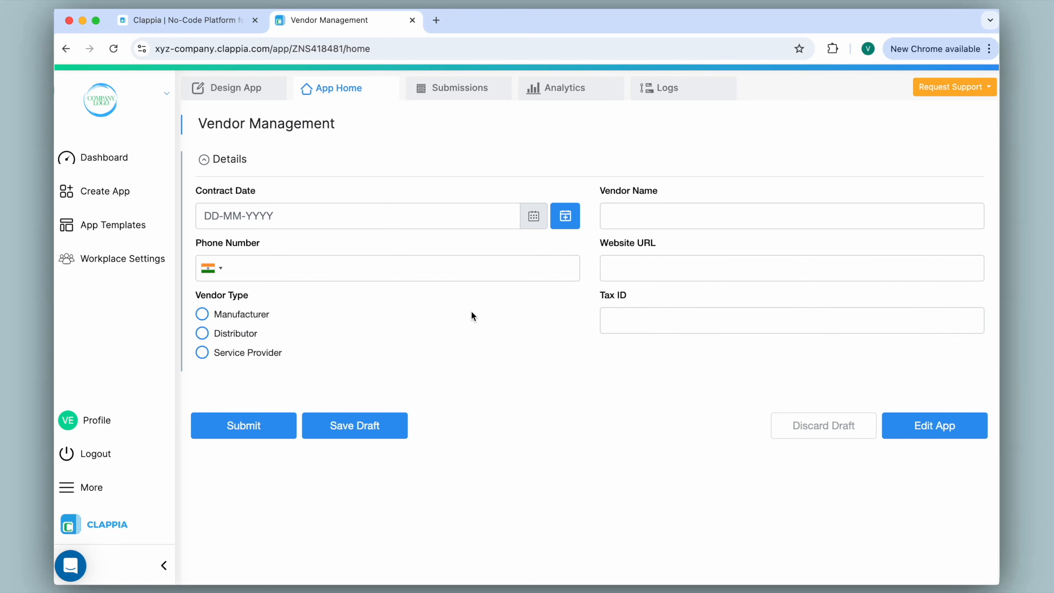
{"action": "left_click", "coordinate": [233, 88]}
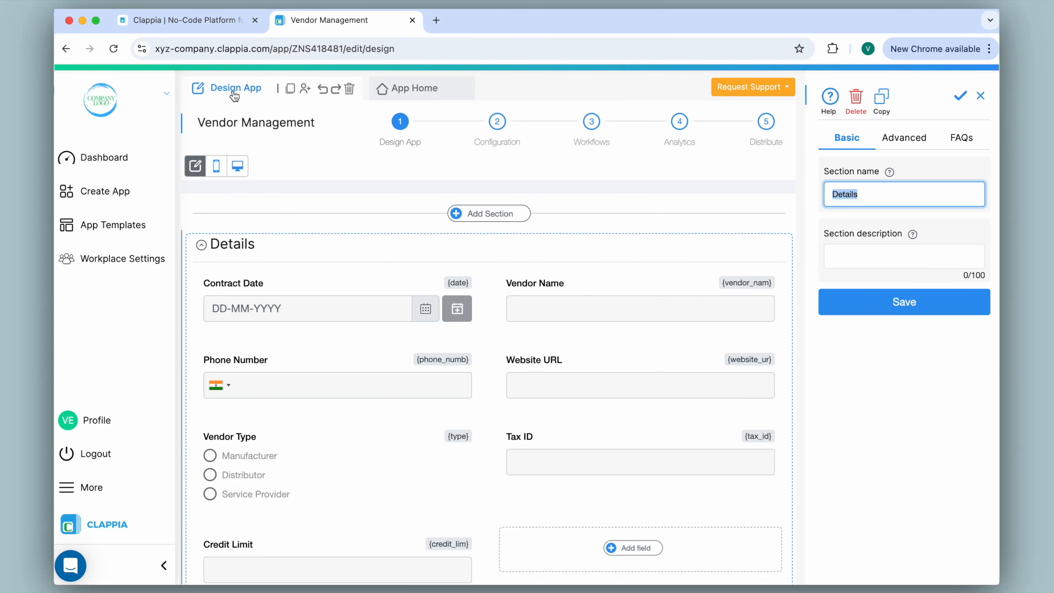
Step: Add an Email Input 'Vendor Email' described 'Please enter the vendor's primary email address.' and save
{"action": "scroll", "coordinate": [490, 269], "scroll_direction": "down", "scroll_amount": 3}
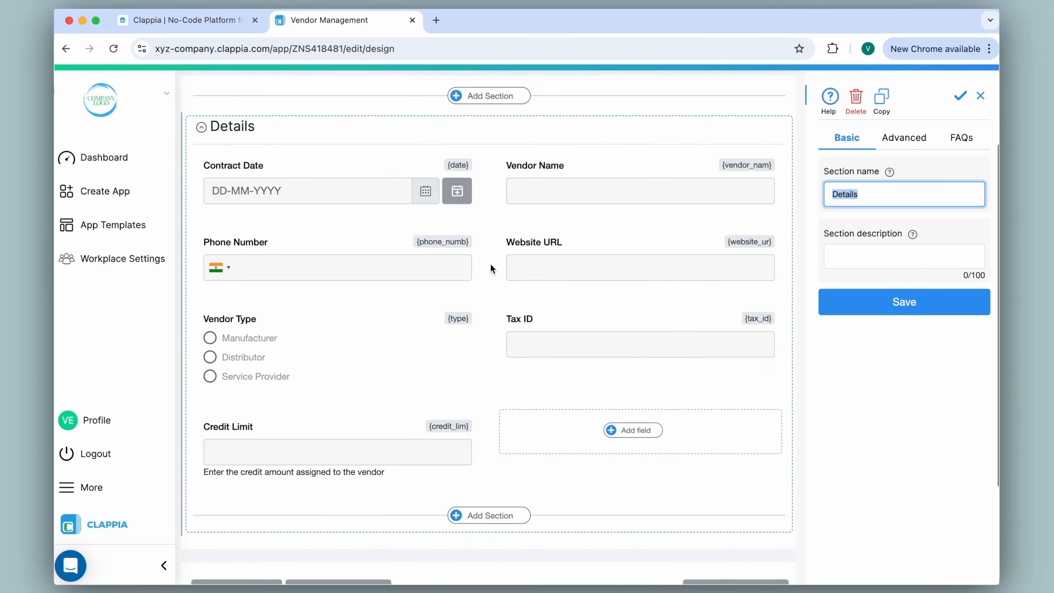
{"action": "scroll", "coordinate": [490, 264], "scroll_direction": "down", "scroll_amount": 2}
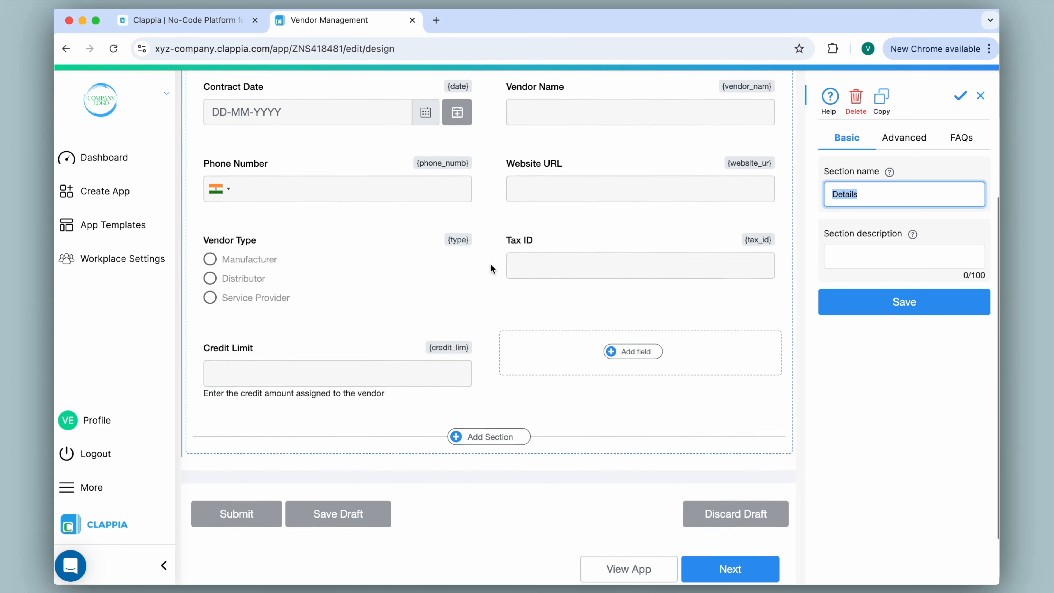
{"action": "left_click", "coordinate": [635, 351]}
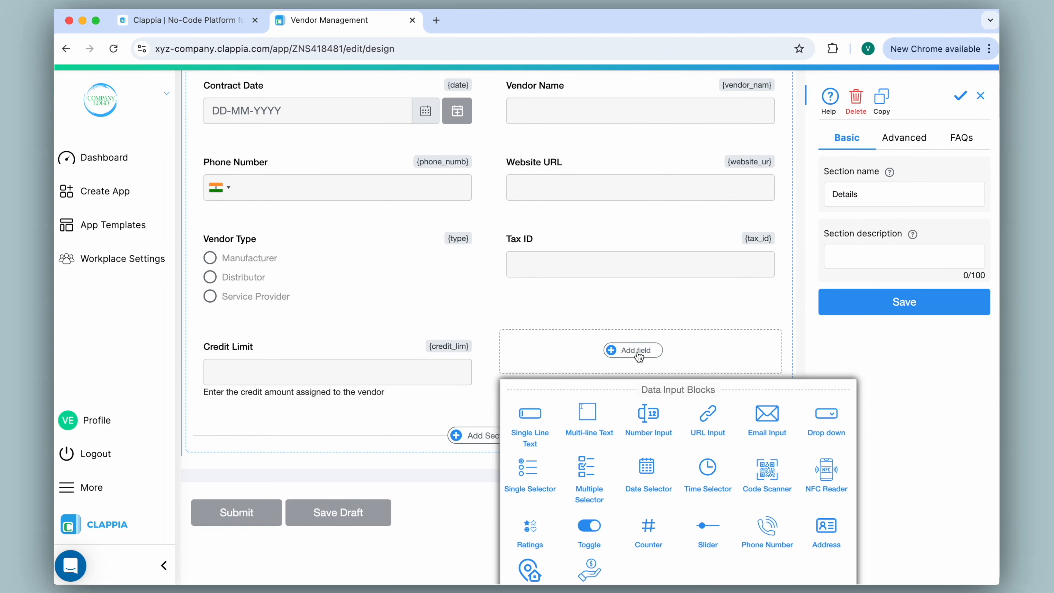
{"action": "left_click", "coordinate": [768, 415]}
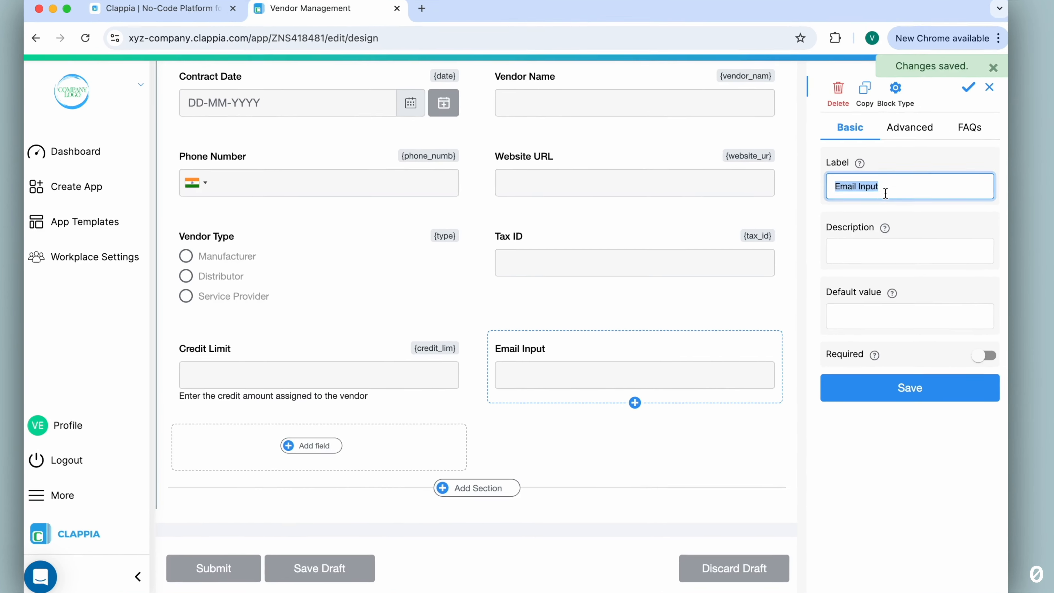
{"action": "type", "text": "Vendor Email"}
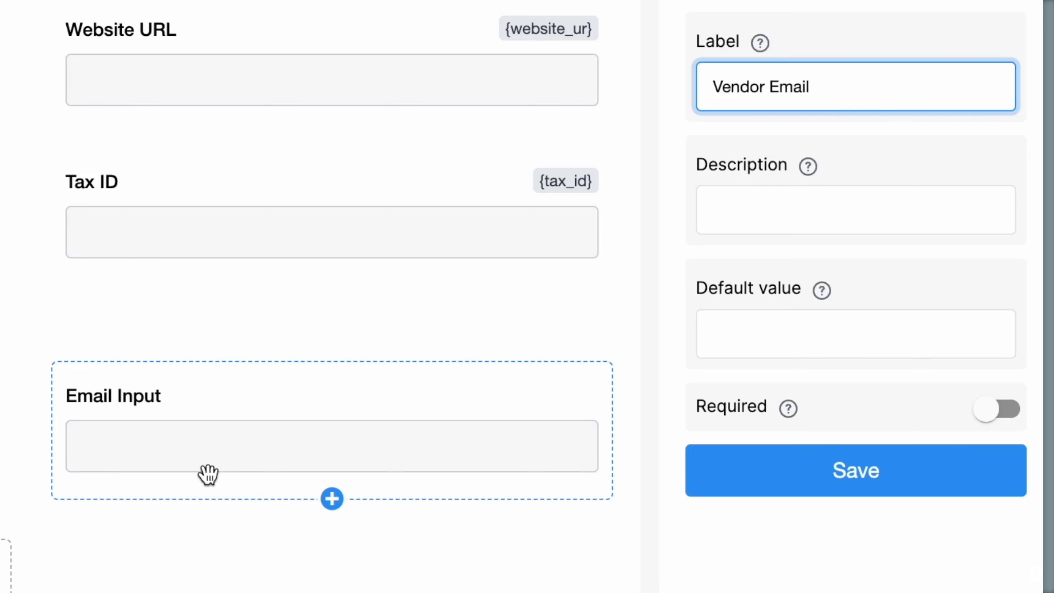
{"action": "left_click", "coordinate": [749, 203]}
{"action": "type", "text": "Please enter the vendor's primary email "}
{"action": "type", "text": "address."}
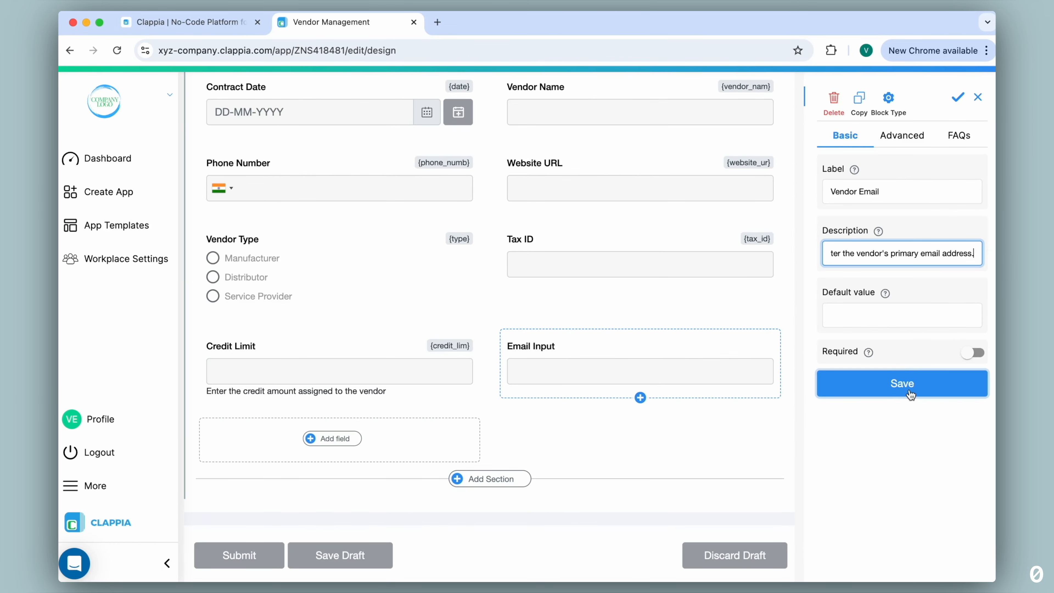
{"action": "left_click", "coordinate": [910, 393]}
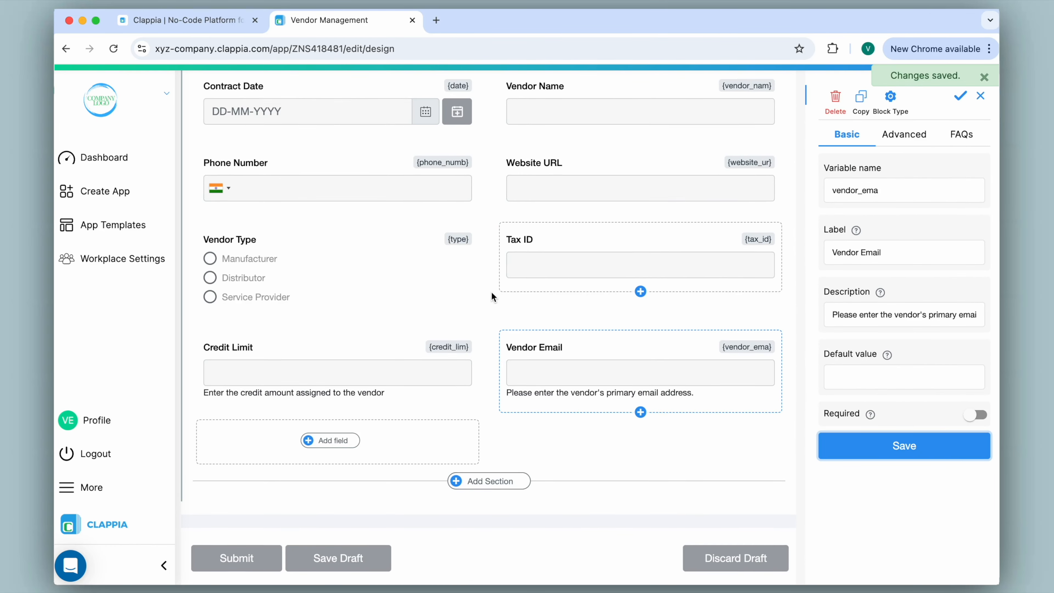
{"action": "scroll", "coordinate": [491, 292], "scroll_direction": "up", "scroll_amount": 5}
{"action": "left_click", "coordinate": [424, 93]}
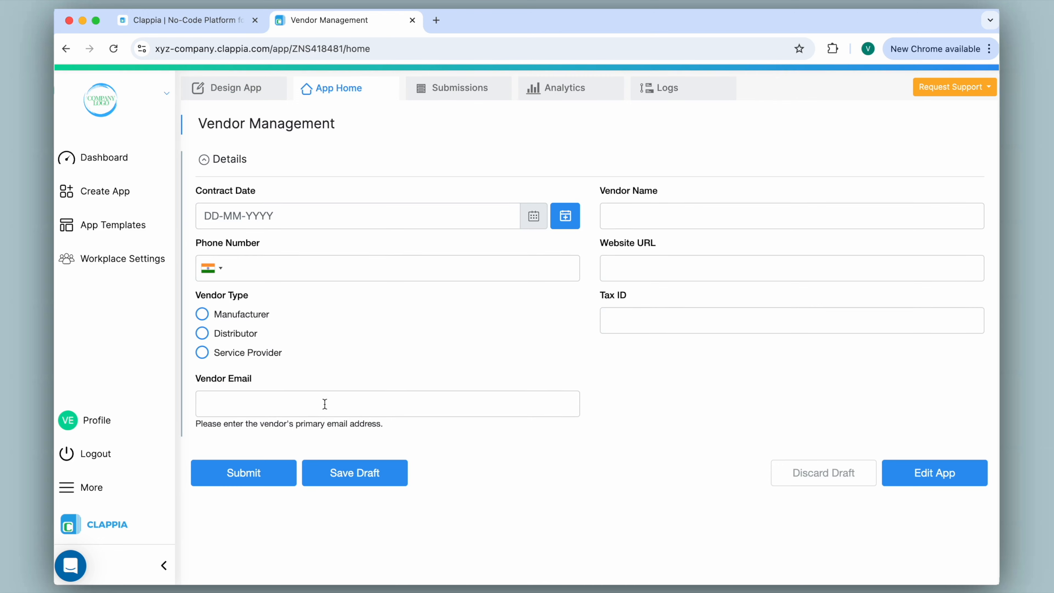
Step: Enter 'text' in Vendor Email and submit to trigger the invalid email error
{"action": "left_click", "coordinate": [314, 403]}
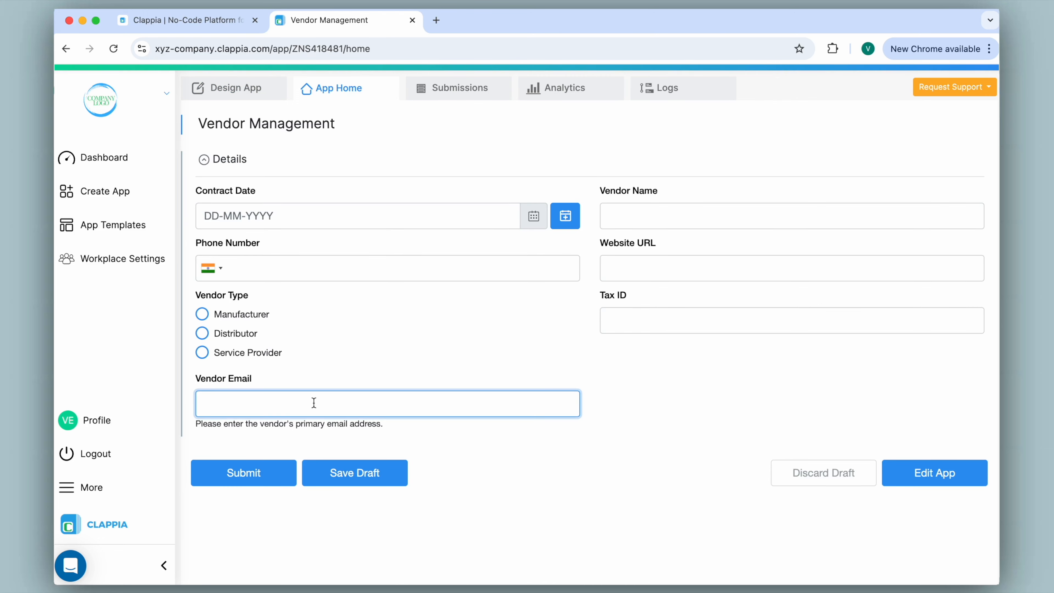
{"action": "type", "text": "text"}
{"action": "left_click", "coordinate": [274, 472]}
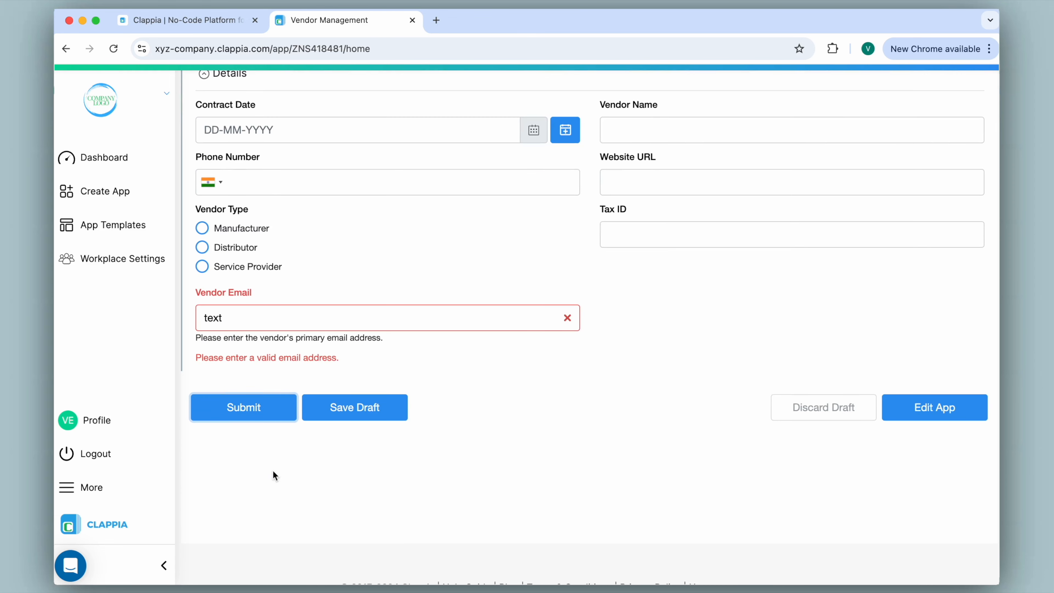
Step: Clear the test value and make Vendor Email a required field, saving the change
{"action": "double_click", "coordinate": [255, 312]}
{"action": "key", "text": "BackSpace"}
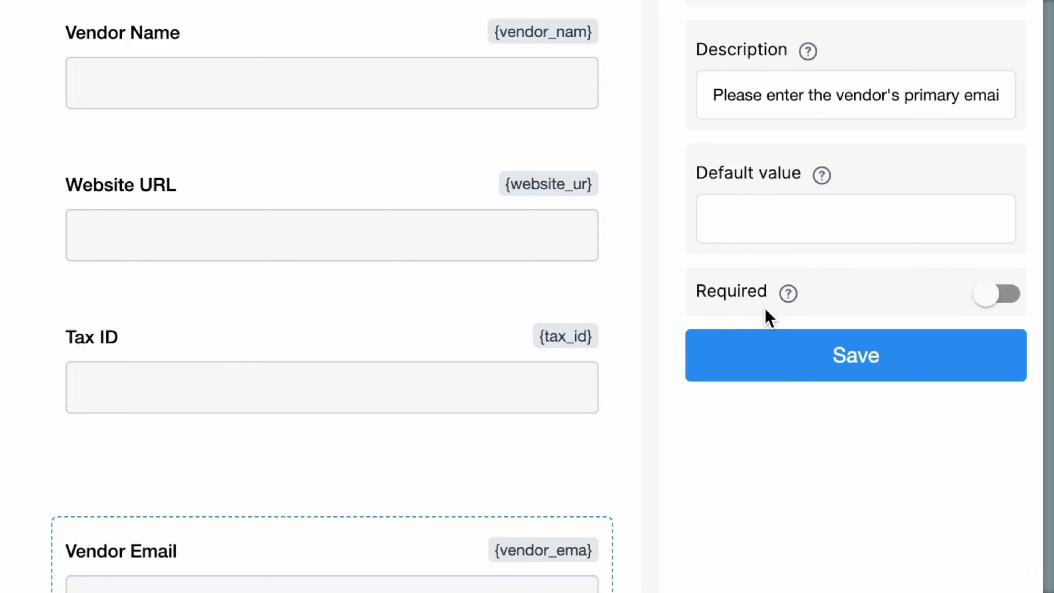
{"action": "left_click", "coordinate": [1010, 294]}
{"action": "left_click", "coordinate": [788, 374]}
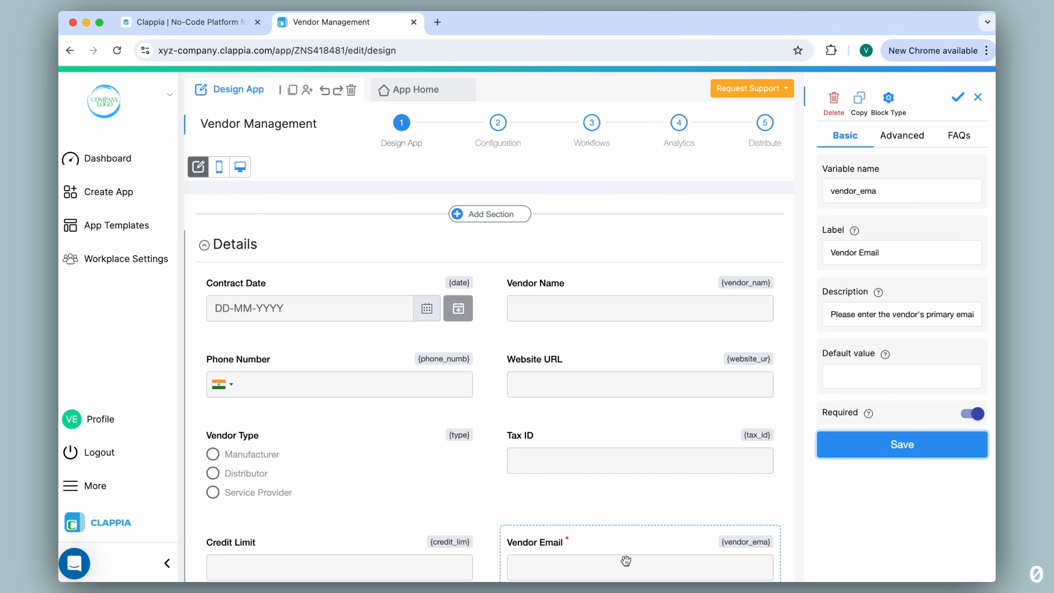
{"action": "left_click", "coordinate": [422, 94]}
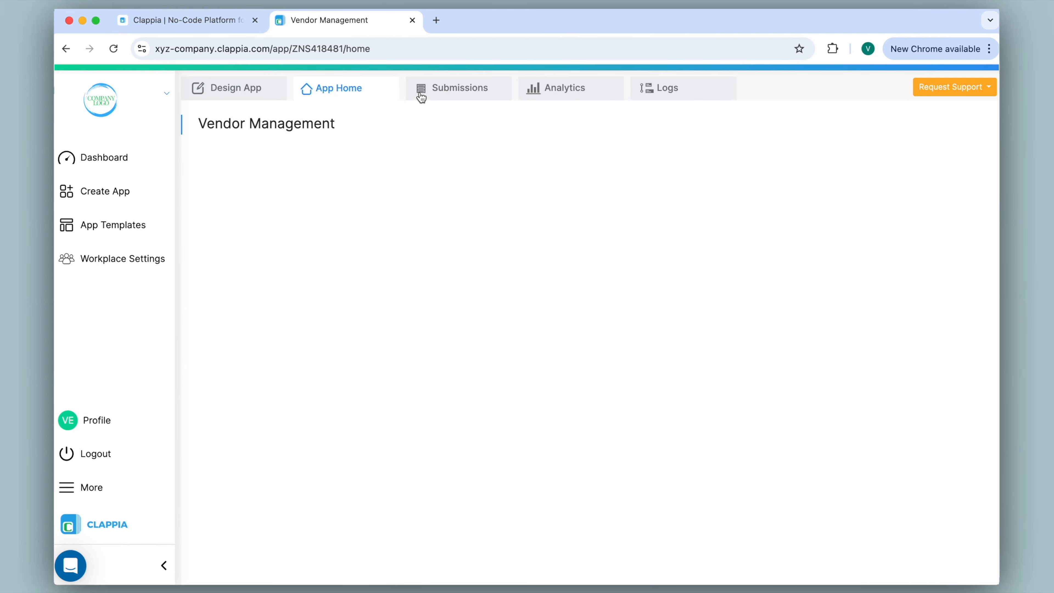
Step: Submit the form with Vendor Email empty to get 'This field is required!'
{"action": "left_click", "coordinate": [233, 484]}
{"action": "scroll", "coordinate": [233, 478], "scroll_direction": "down", "scroll_amount": 2}
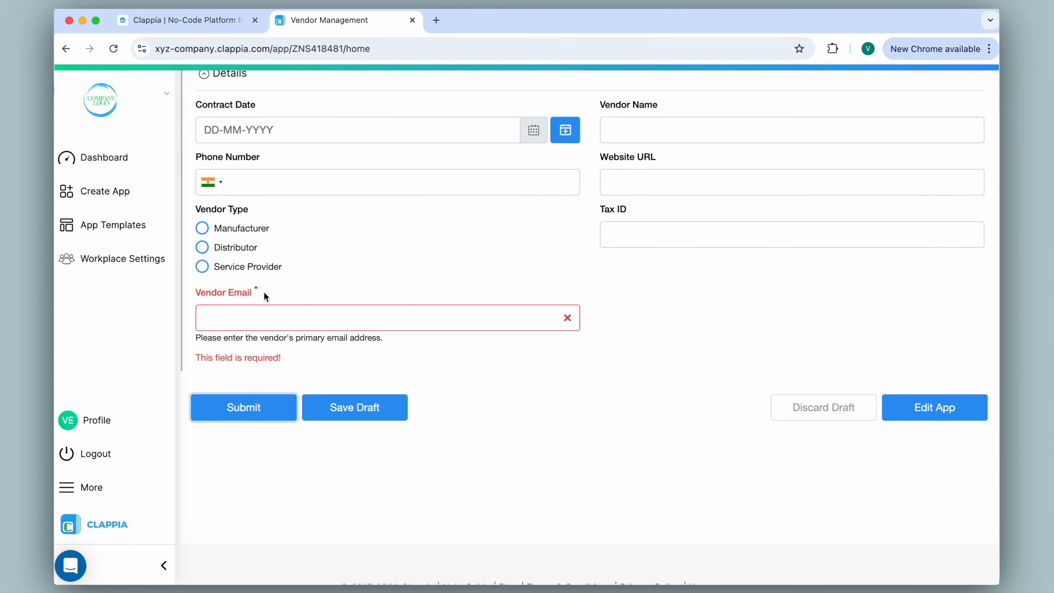
{"action": "left_click", "coordinate": [592, 320]}
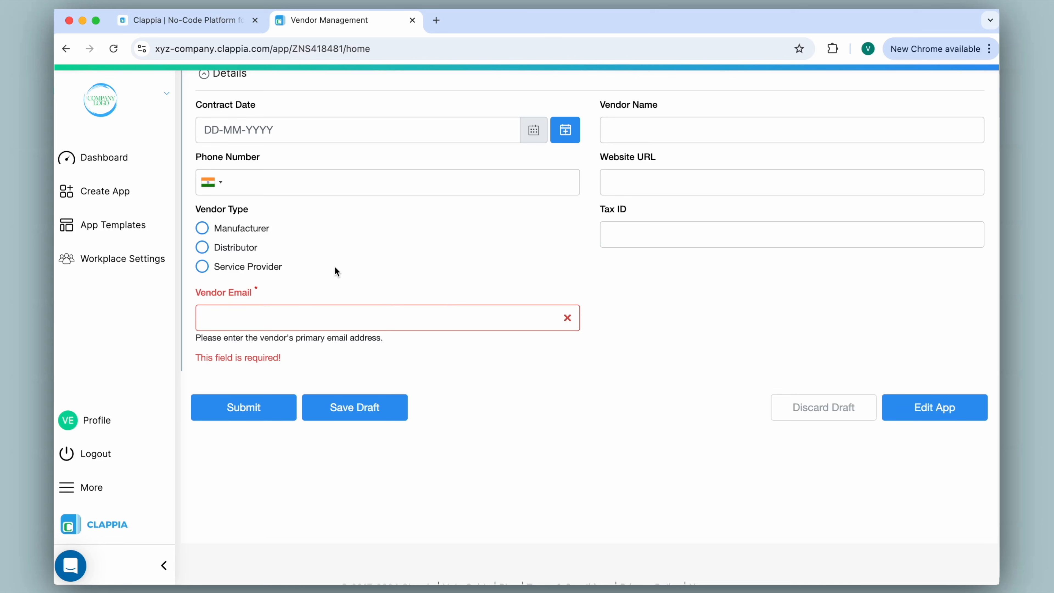
{"action": "scroll", "coordinate": [366, 311], "scroll_direction": "up", "scroll_amount": 3}
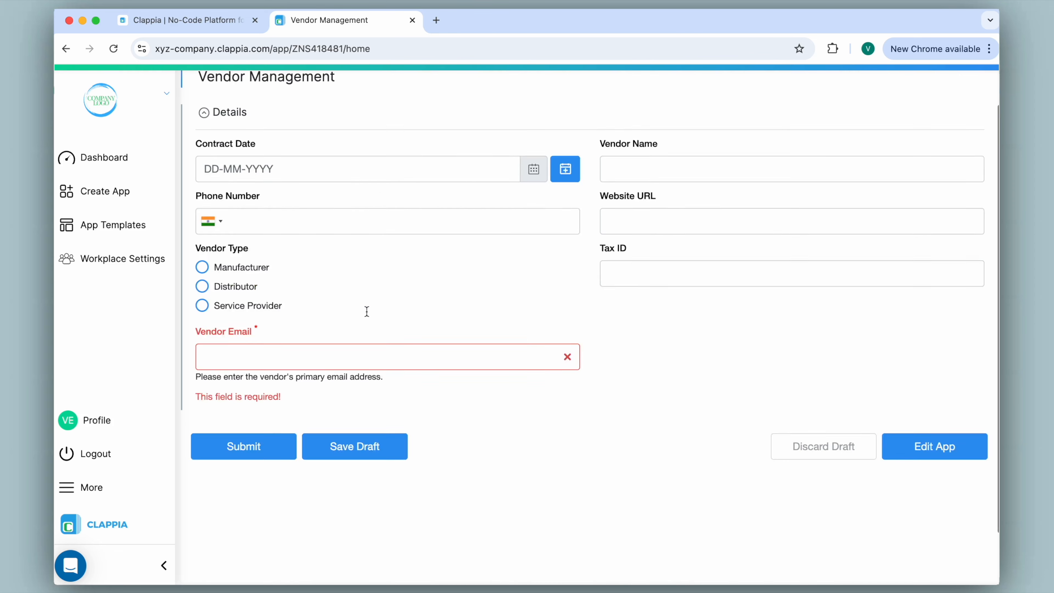
Step: Give Vendor Email the display condition {type}="Service Provider" and save the field
{"action": "left_click", "coordinate": [238, 97]}
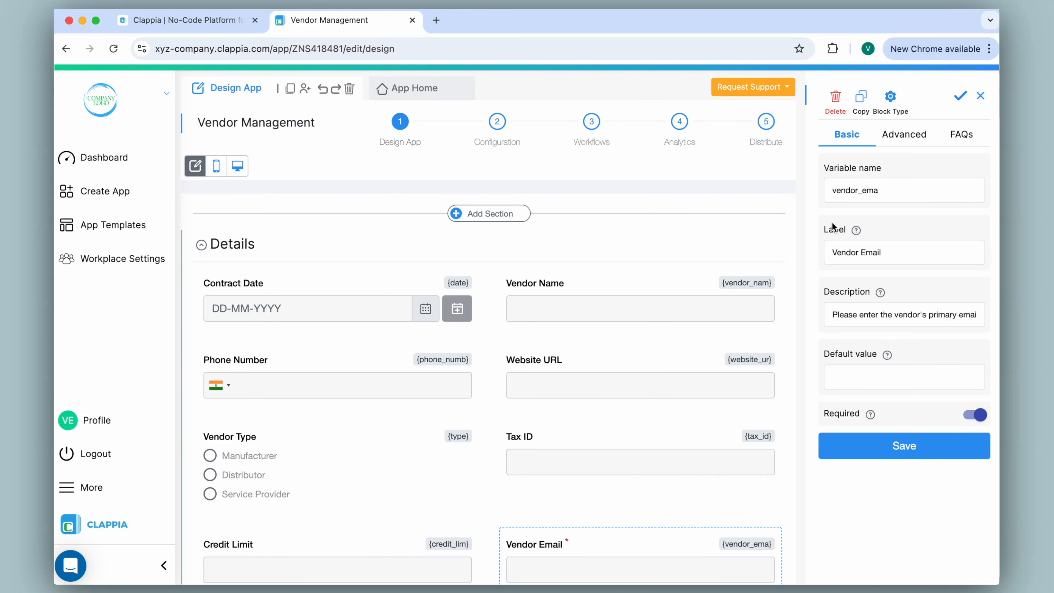
{"action": "left_click", "coordinate": [906, 136]}
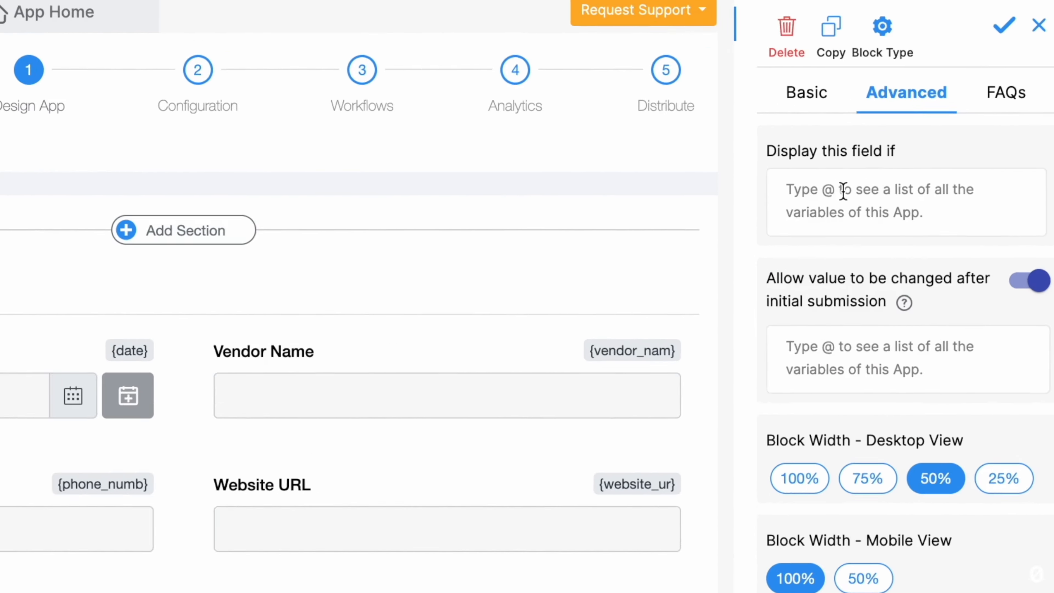
{"action": "left_click", "coordinate": [784, 206]}
{"action": "type", "text": "@ven"}
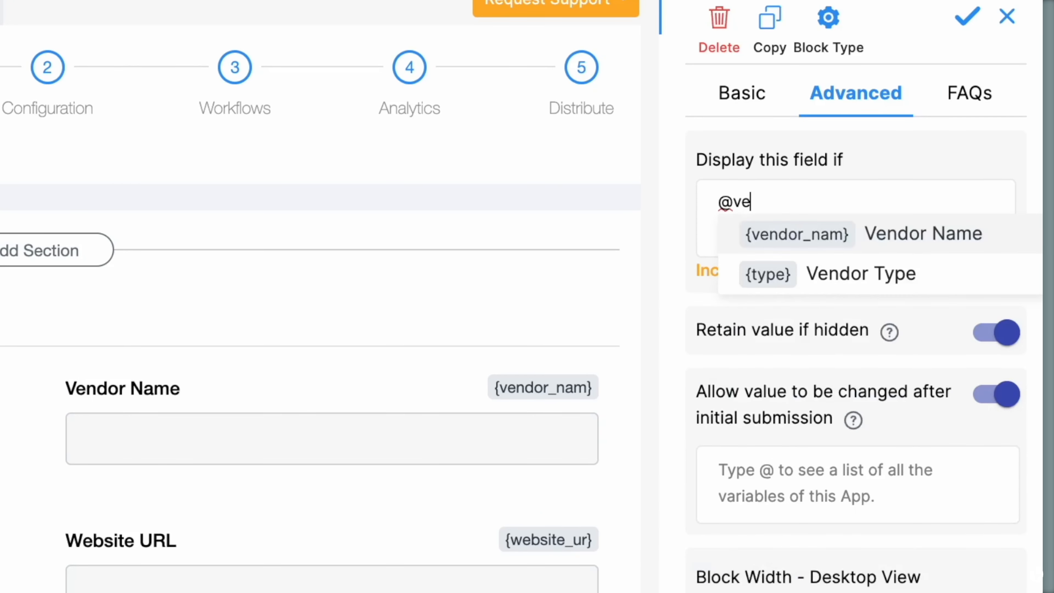
{"action": "type", "text": "dor"}
{"action": "left_click", "coordinate": [853, 286]}
{"action": "type", "text": "=\"Service Provider"}
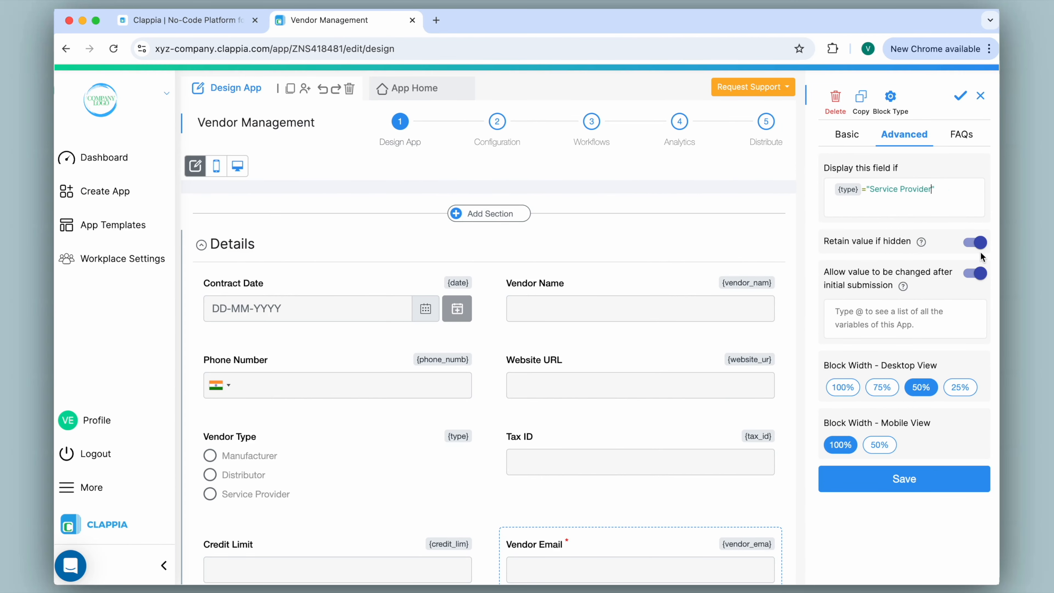
{"action": "left_click", "coordinate": [911, 491]}
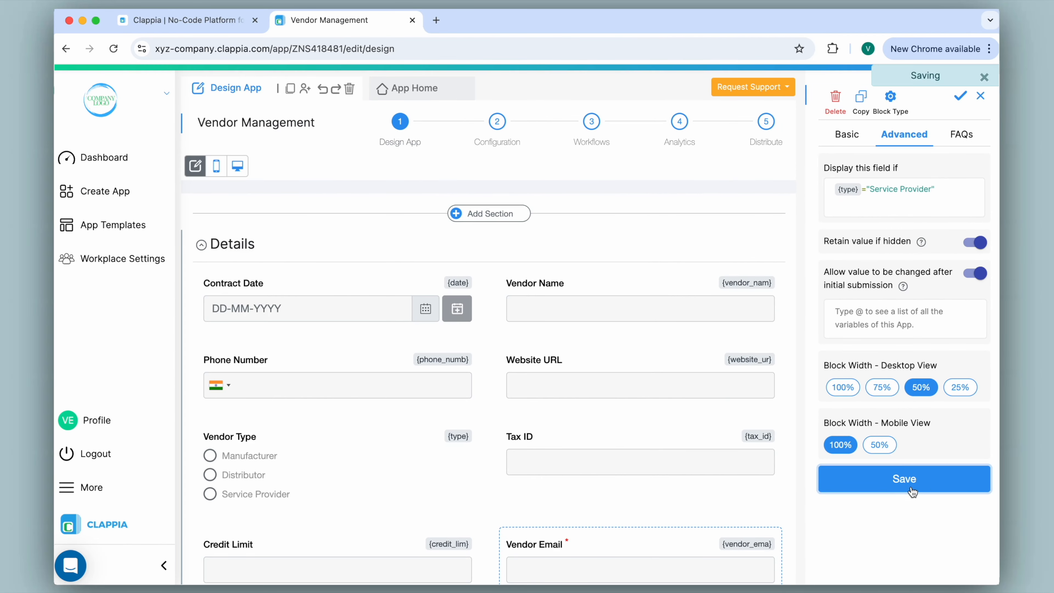
Step: Switch Vendor Type from Distributor to Service Provider to reveal Vendor Email
{"action": "left_click", "coordinate": [421, 93]}
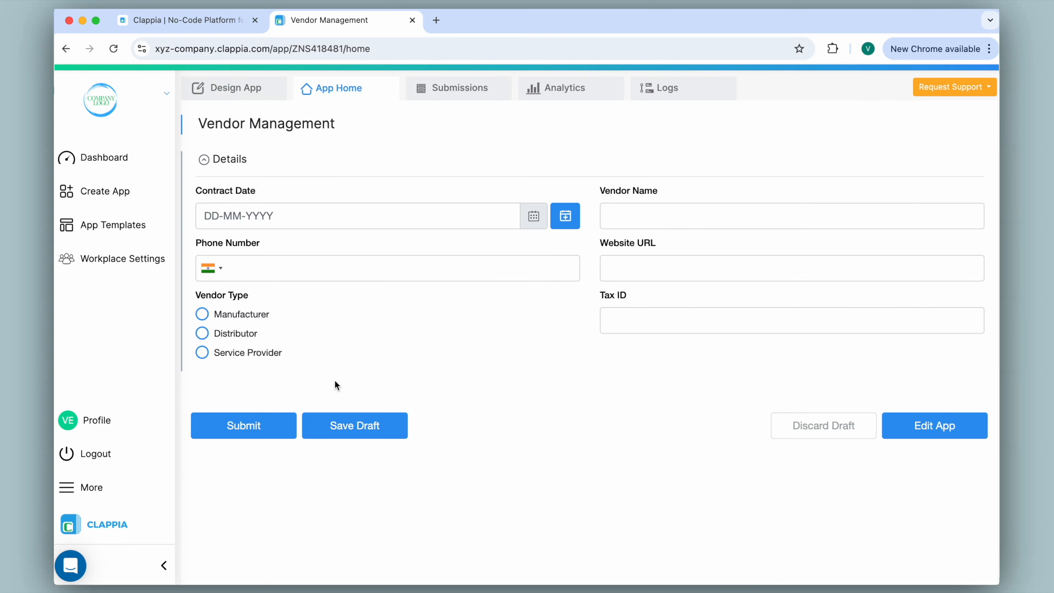
{"action": "left_click", "coordinate": [204, 334]}
{"action": "left_click", "coordinate": [204, 354]}
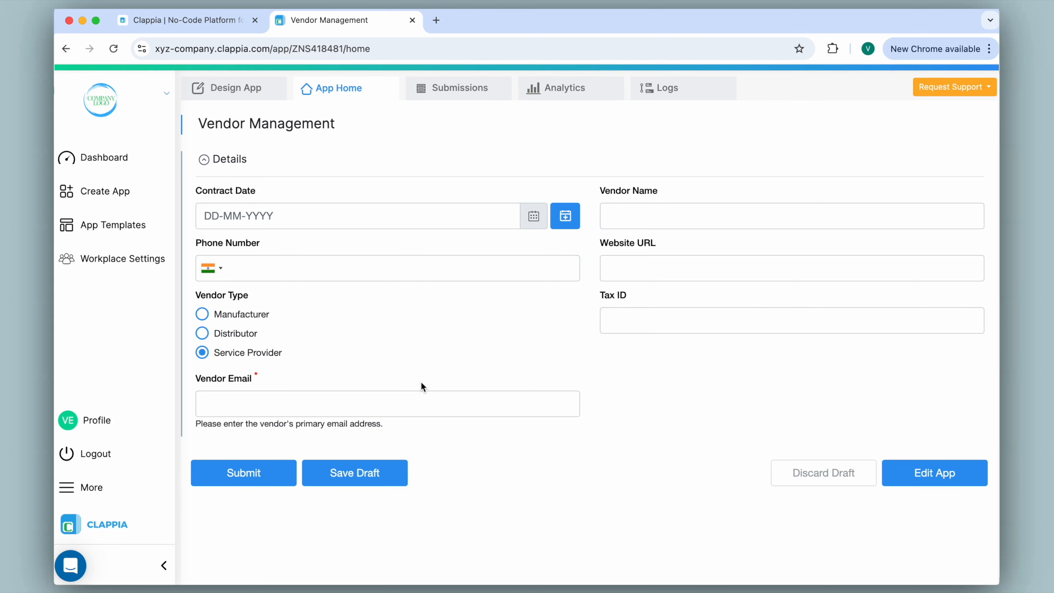
Step: Fill in contract date, Vendor Name ABC, phone number, Tax ID and email, then submit
{"action": "left_click", "coordinate": [566, 221]}
{"action": "left_click", "coordinate": [647, 217]}
{"action": "type", "text": "ABC"}
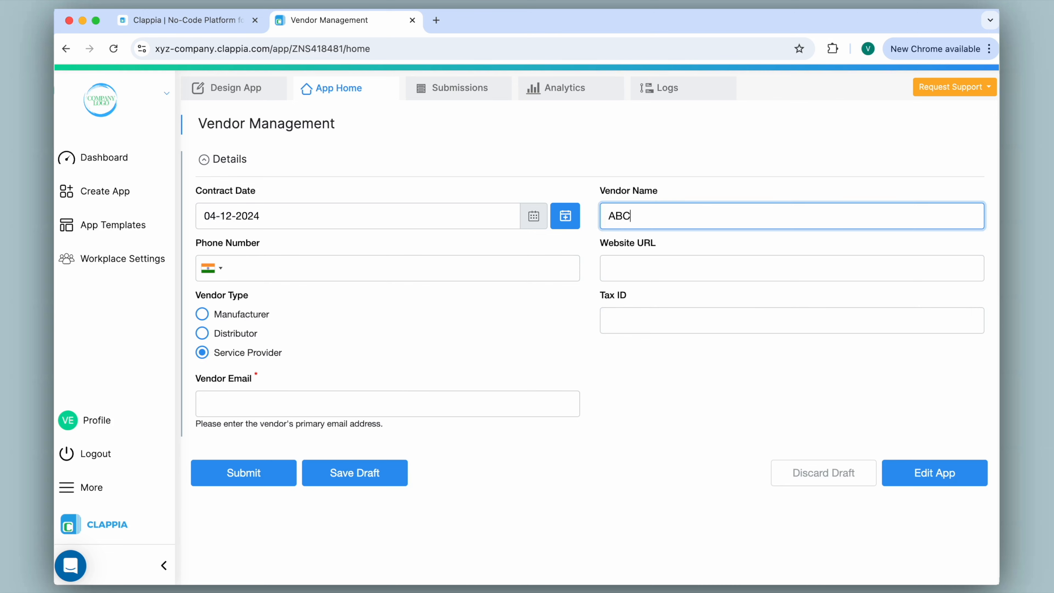
{"action": "left_click", "coordinate": [332, 270]}
{"action": "type", "text": "1234567890"}
{"action": "left_click", "coordinate": [650, 324]}
{"action": "type", "text": "-"}
{"action": "left_click", "coordinate": [315, 405]}
{"action": "type", "text": "abc.com"}
{"action": "left_click", "coordinate": [260, 471]}
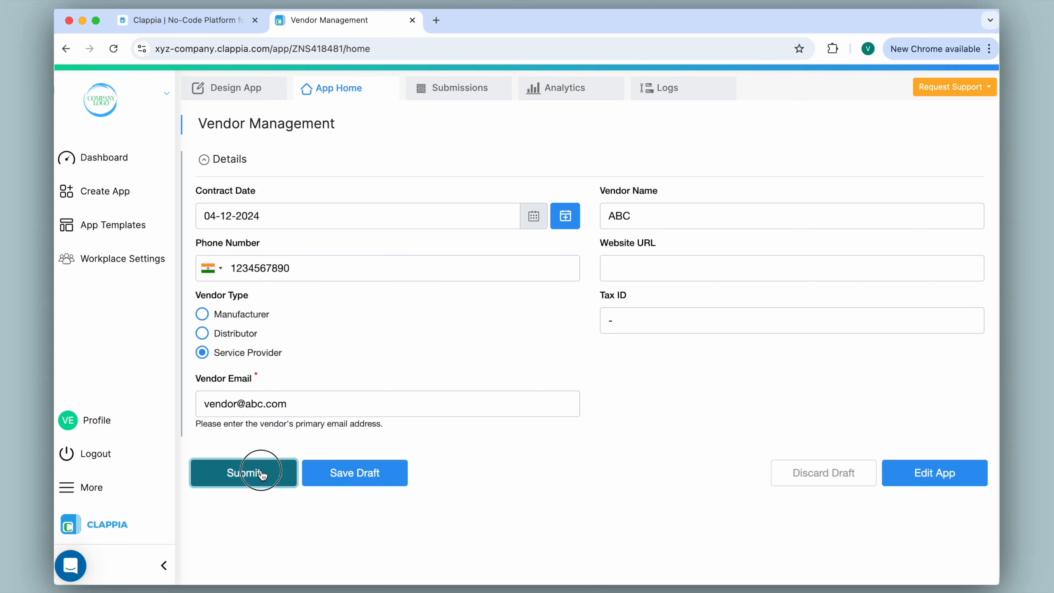
{"action": "left_click", "coordinate": [443, 93]}
Step: Open the newest ABC submission, delete part of its Vendor Email, and close without saving
{"action": "left_click", "coordinate": [360, 213]}
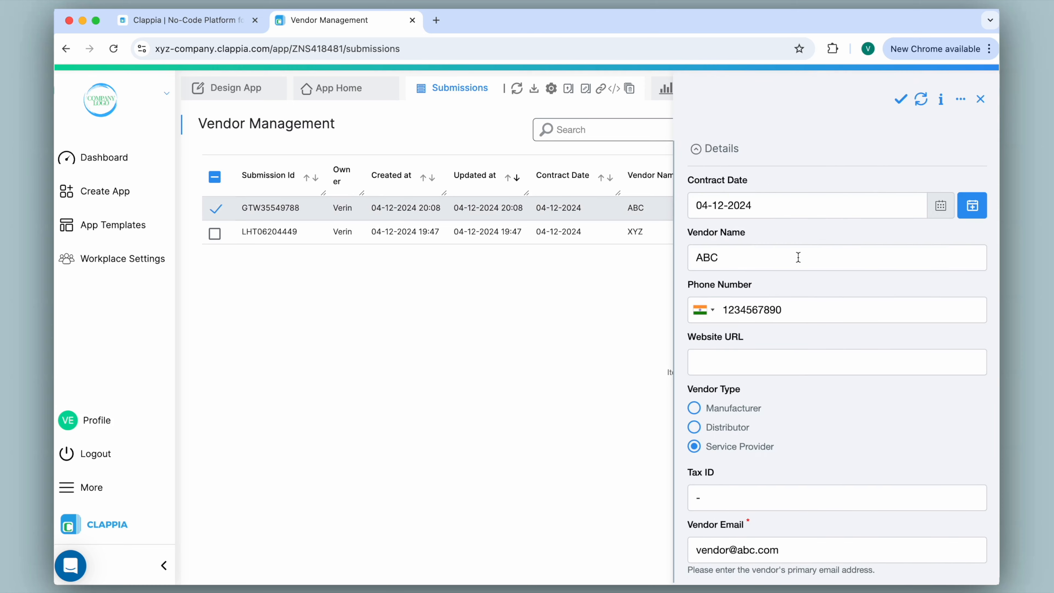
{"action": "scroll", "coordinate": [798, 257], "scroll_direction": "down", "scroll_amount": 3}
{"action": "left_click", "coordinate": [792, 465]}
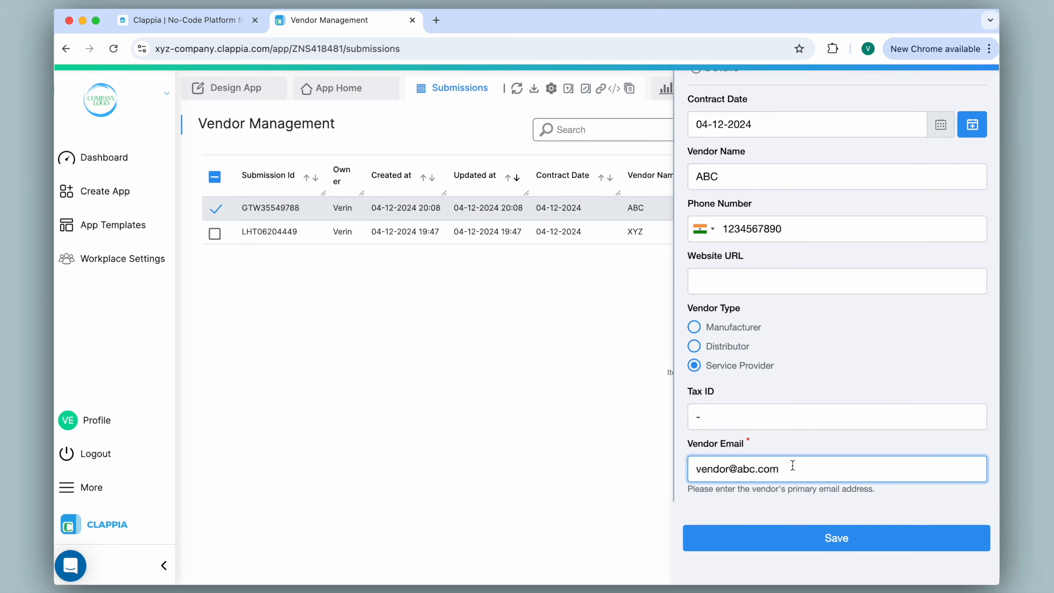
{"action": "key", "text": "BackSpace"}
{"action": "key", "text": "BackSpace"}
{"action": "key", "text": "BackSpace"}
{"action": "key", "text": "BackSpace"}
{"action": "key", "text": "BackSpace"}
{"action": "scroll", "coordinate": [956, 160], "scroll_direction": "up", "scroll_amount": 3}
{"action": "left_click", "coordinate": [981, 99]}
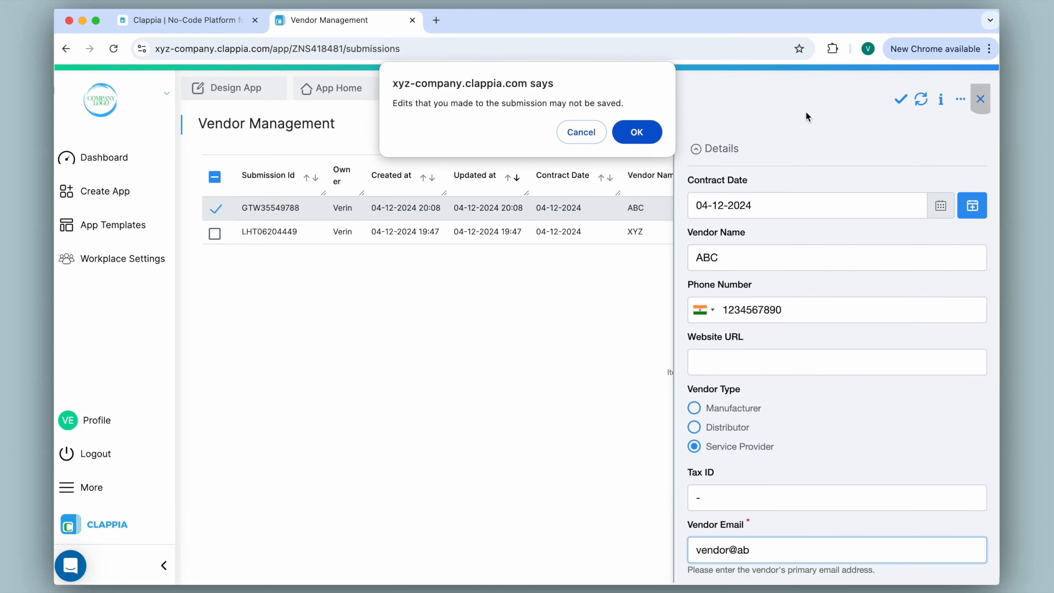
{"action": "left_click", "coordinate": [635, 132]}
Step: Disable changing Vendor Email after initial submission, save, and reopen the ABC submission
{"action": "left_click", "coordinate": [236, 90]}
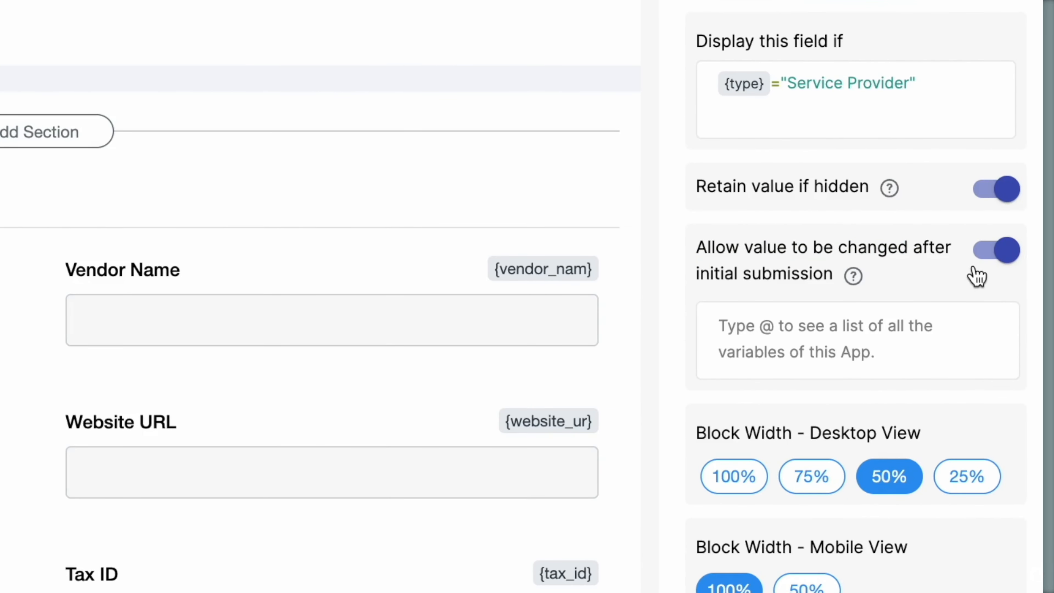
{"action": "left_click", "coordinate": [990, 251]}
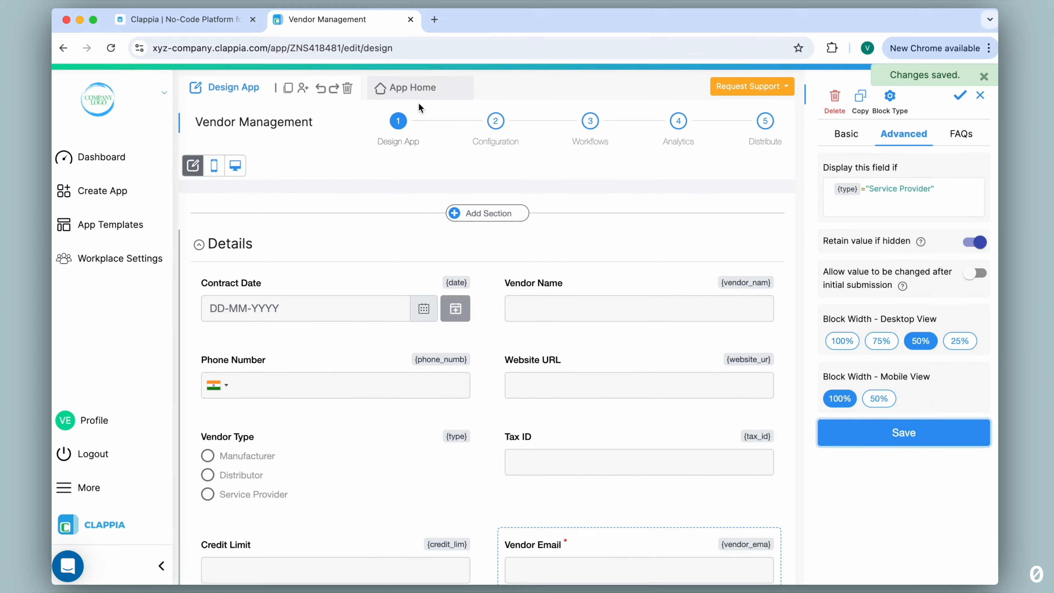
{"action": "left_click", "coordinate": [419, 96]}
{"action": "left_click", "coordinate": [444, 95]}
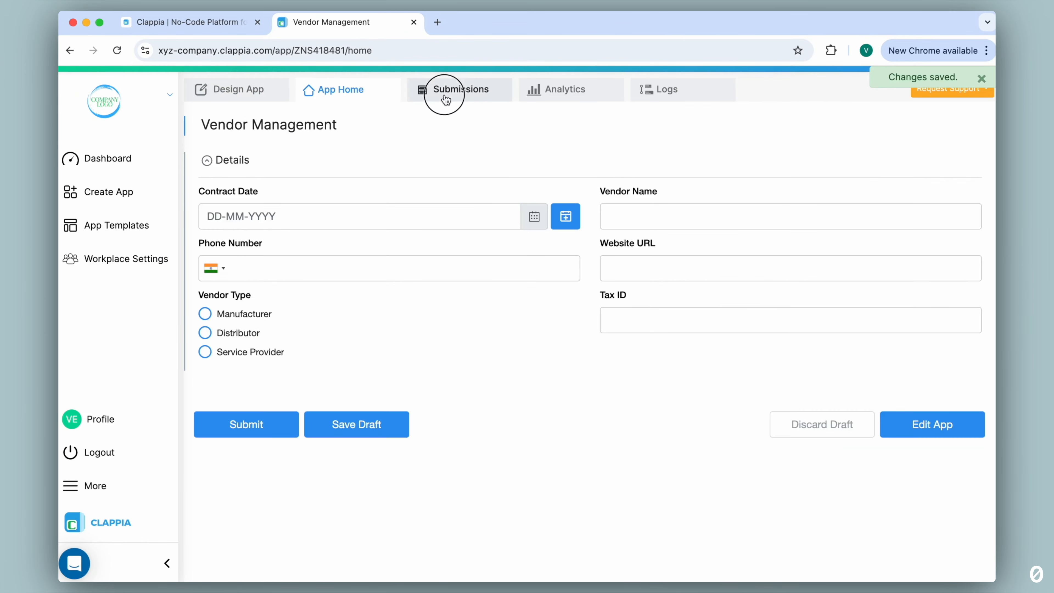
{"action": "left_click", "coordinate": [412, 209]}
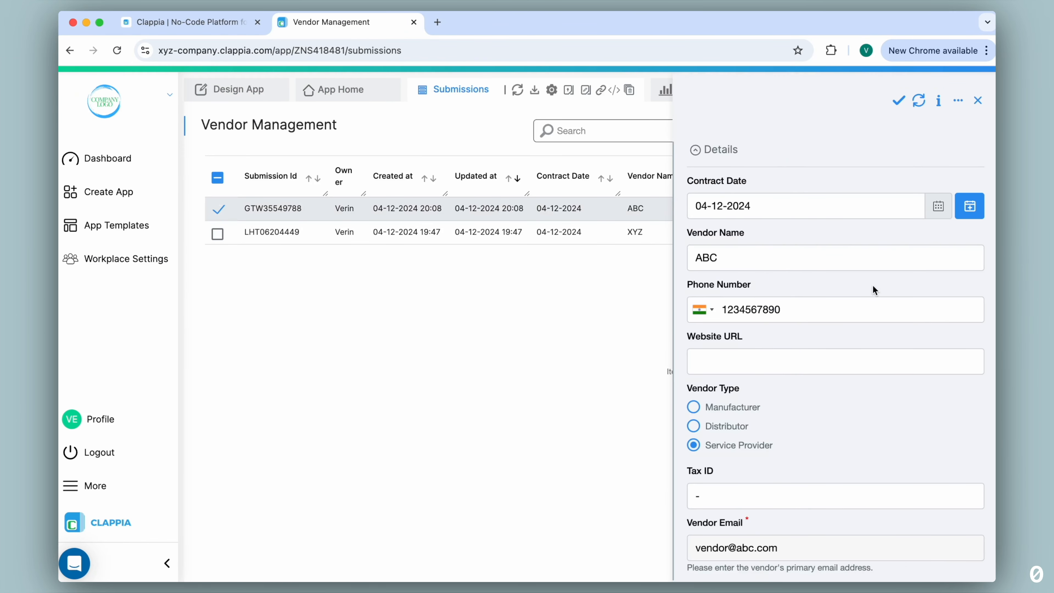
Step: Try editing the ABC record's Vendor Email to confirm it is read-only, then close details
{"action": "scroll", "coordinate": [873, 286], "scroll_direction": "down", "scroll_amount": 2}
{"action": "triple_click", "coordinate": [800, 469]}
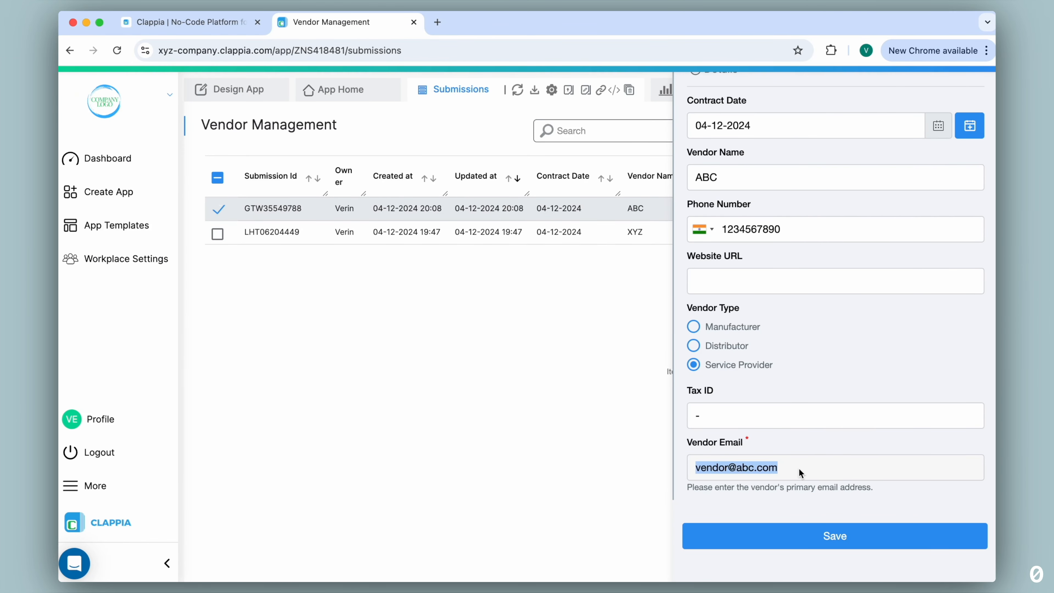
{"action": "left_click", "coordinate": [799, 469]}
{"action": "triple_click", "coordinate": [799, 468]}
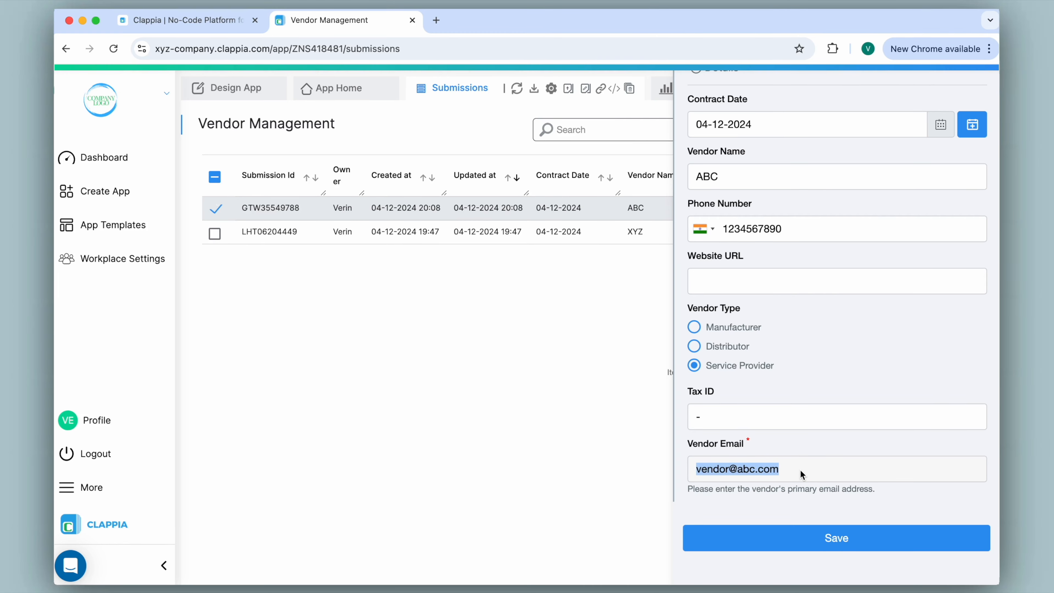
{"action": "scroll", "coordinate": [801, 469], "scroll_direction": "up", "scroll_amount": 2}
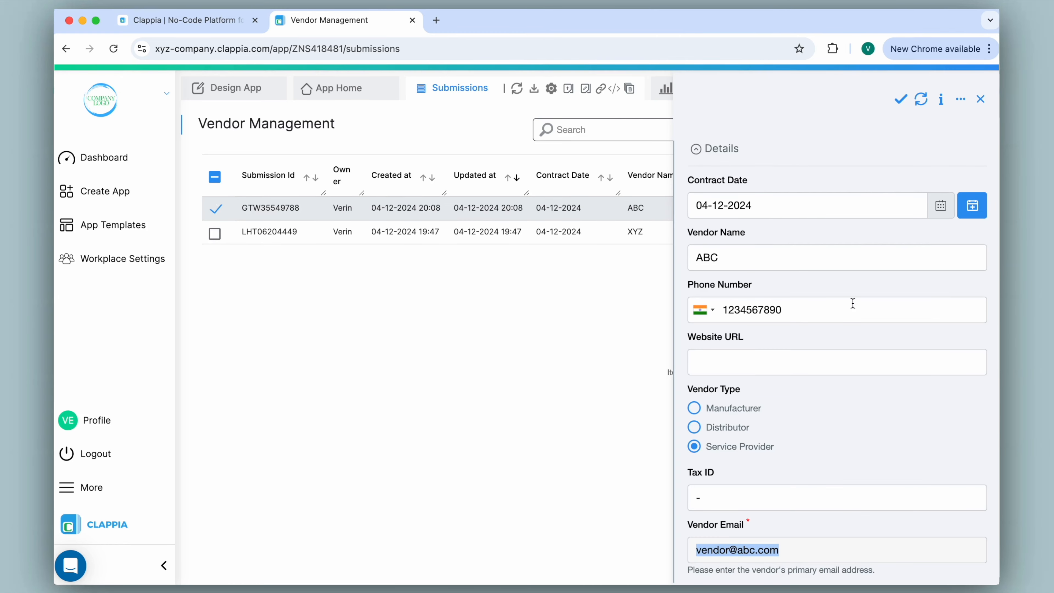
{"action": "left_click", "coordinate": [980, 99]}
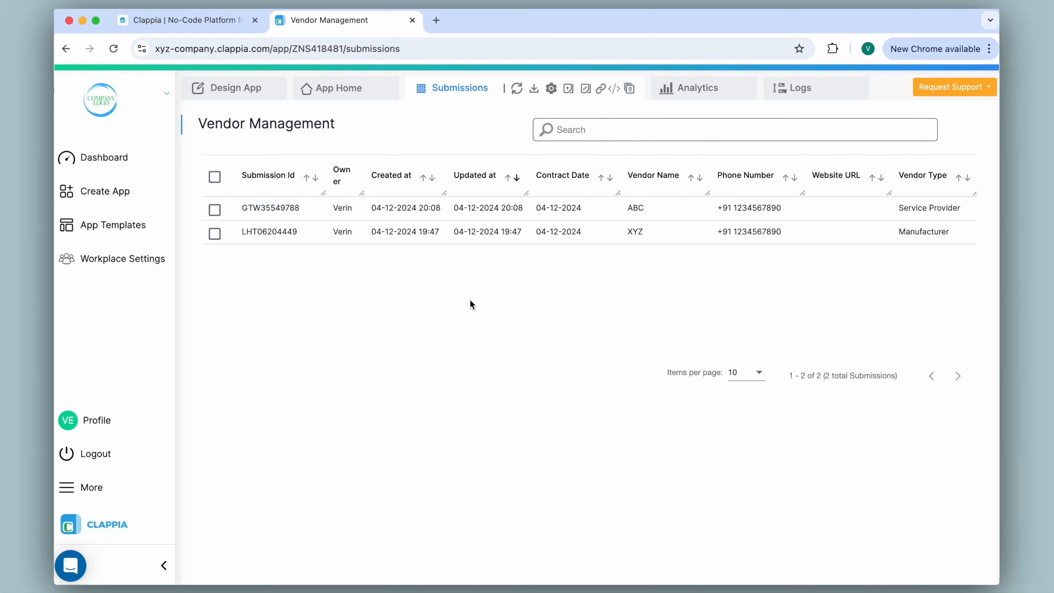